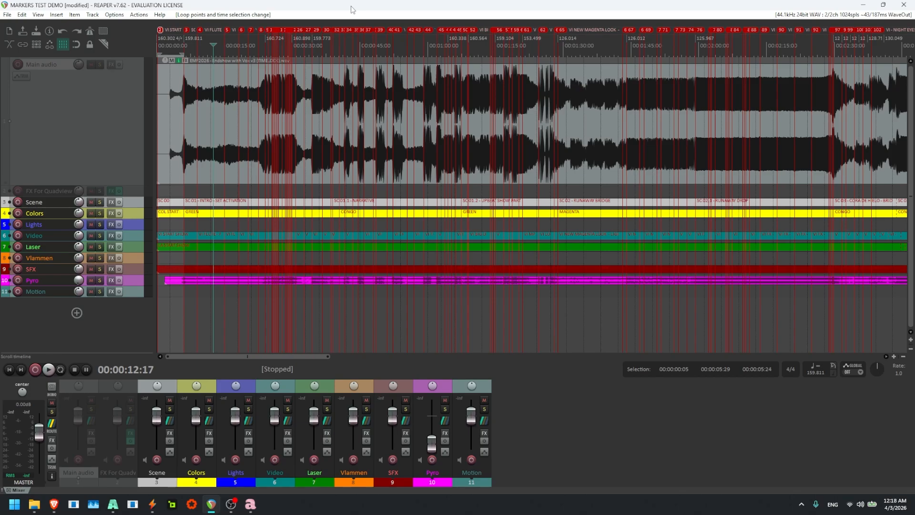
- Open the Region/Marker Manager for the project and keep Markers as the only listed item type
right_click(336, 30)
left_click(334, 30)
right_click(336, 30)
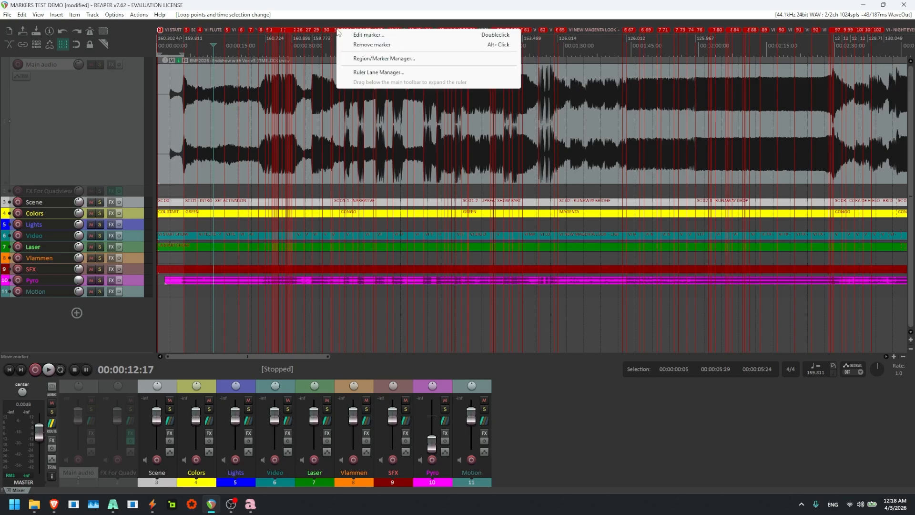
left_click(372, 58)
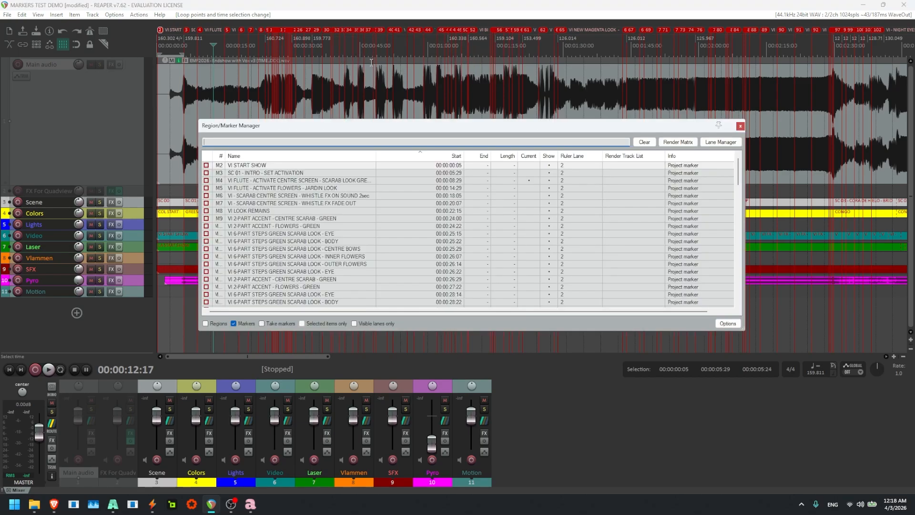
left_click(233, 323)
left_click(234, 323)
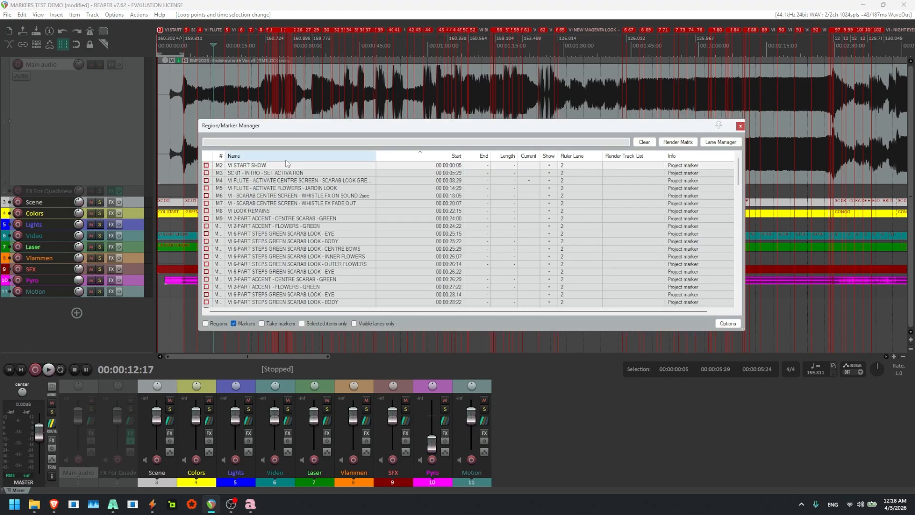
- Export the project markers as the CSV file MARKERS TEST DEMO_markers into the Desktop EMF folder, replacing the existing file
left_click(728, 324)
left_click(751, 387)
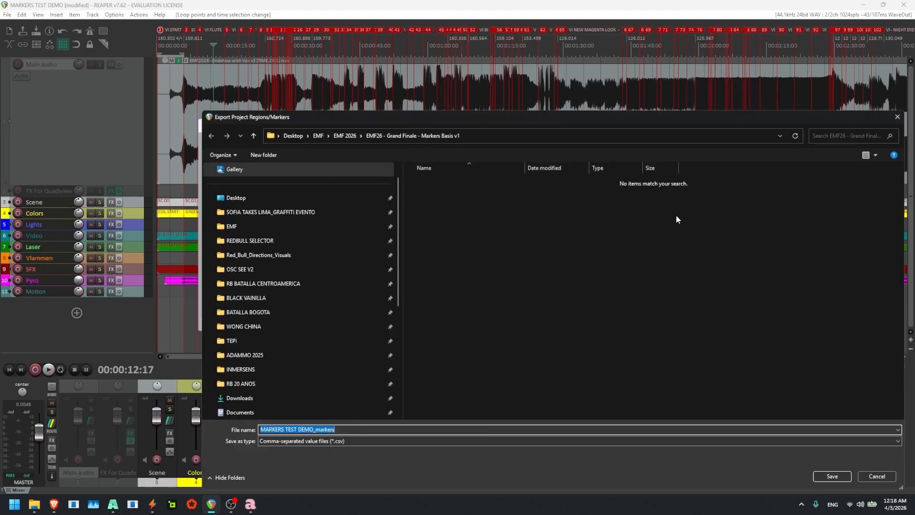
left_click(270, 226)
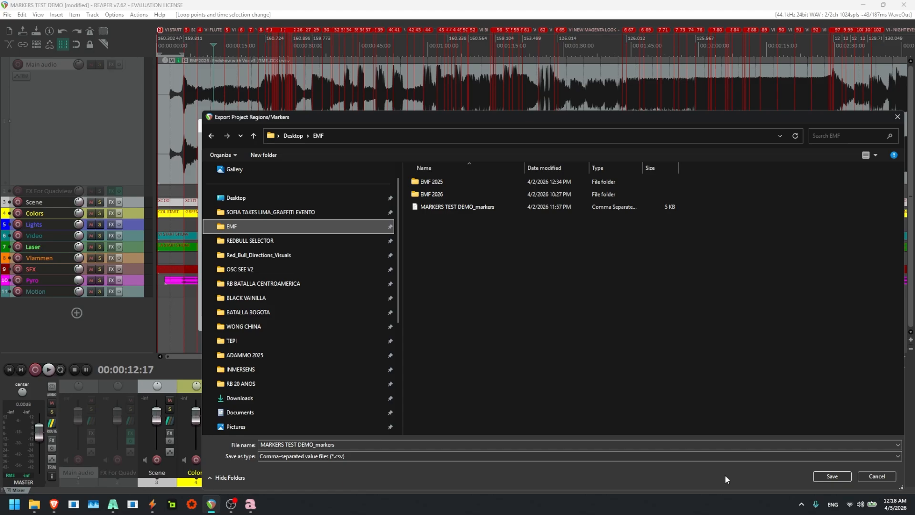
left_click(833, 476)
left_click(479, 254)
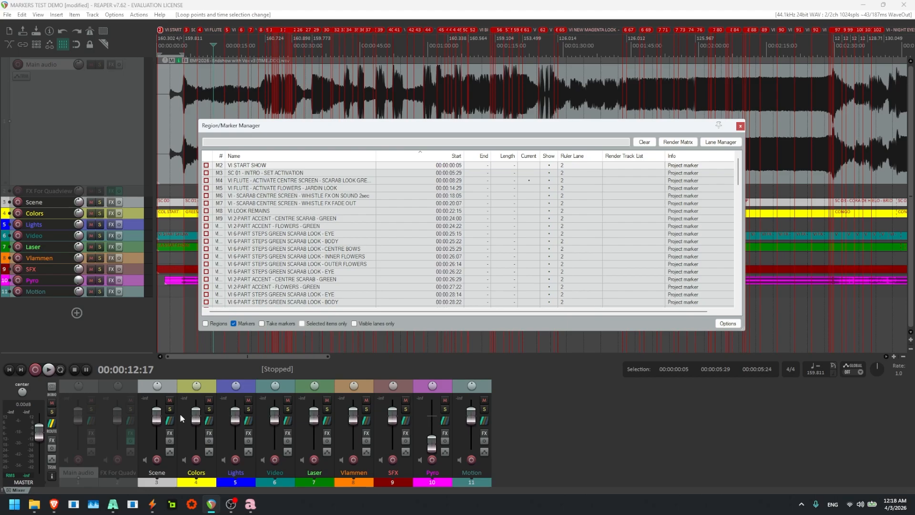
- Switch to OSC See, add a new track and expand its timeline
left_click(152, 504)
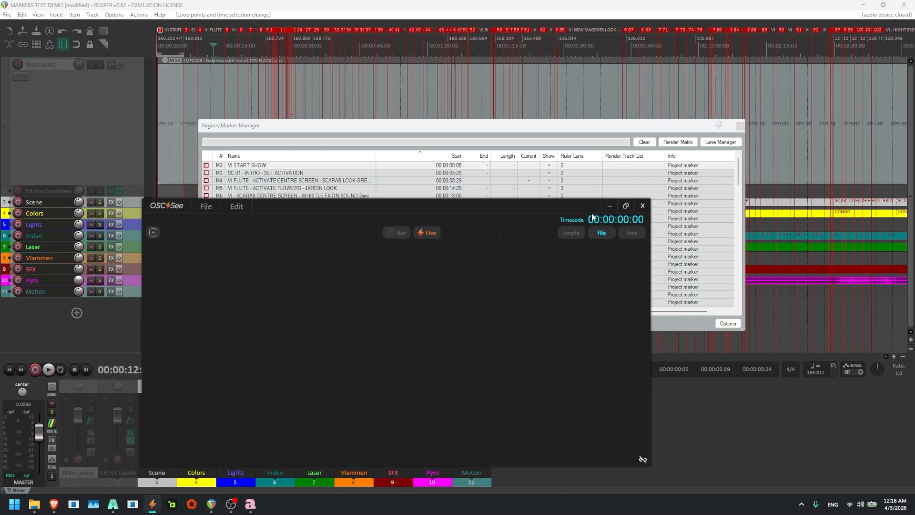
left_click_drag(449, 205, 472, 132)
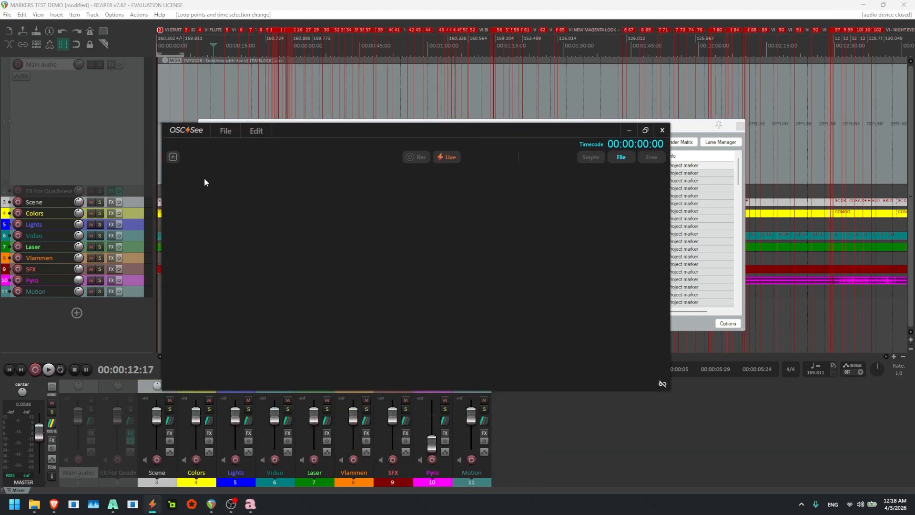
left_click(173, 157)
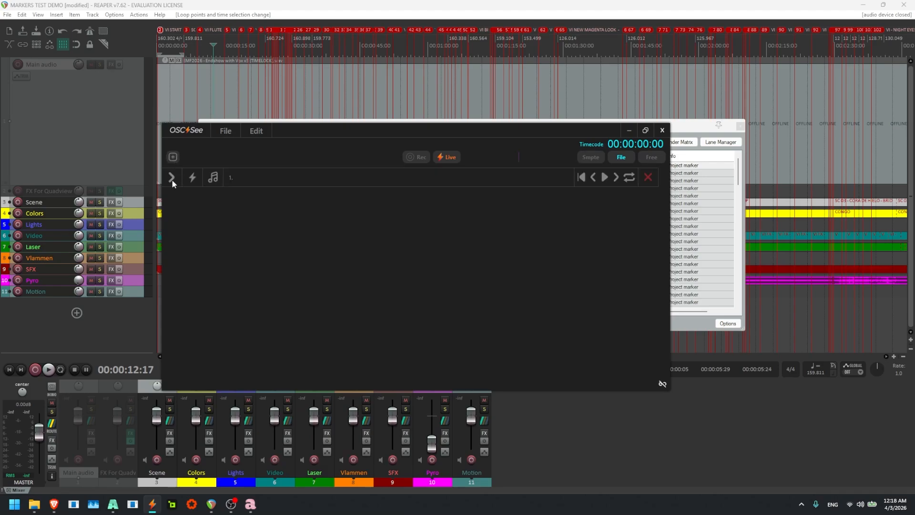
left_click(172, 178)
- Import the MARKERS TEST DEMO CSV from the EMF 2026 folder into the track, using address column 2 and time column 3
right_click(276, 242)
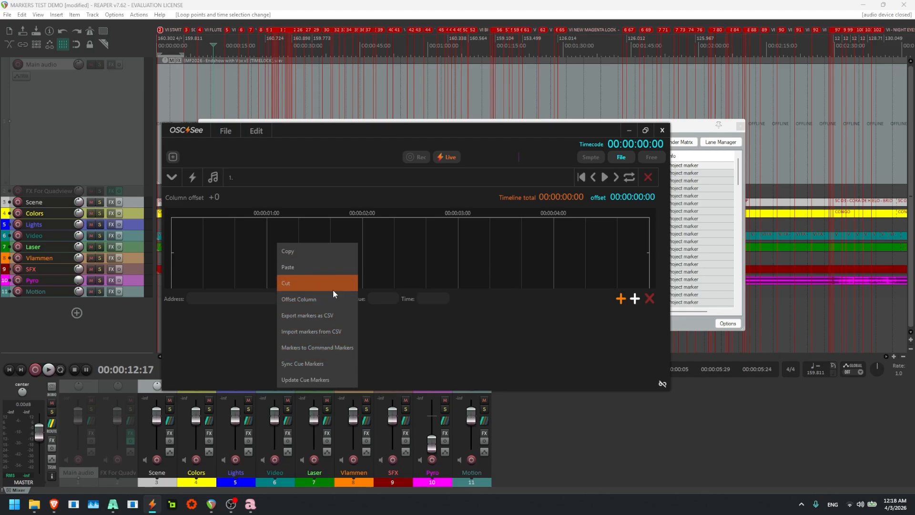
left_click(329, 332)
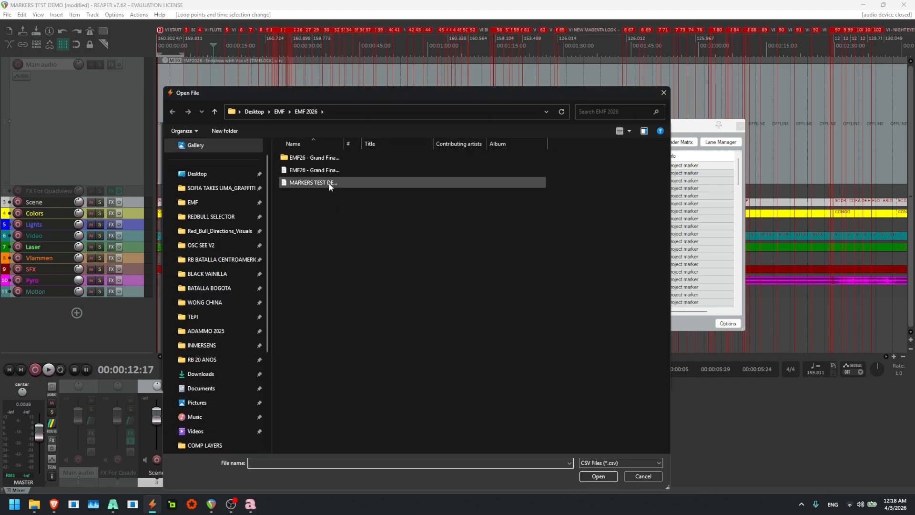
double_click(330, 179)
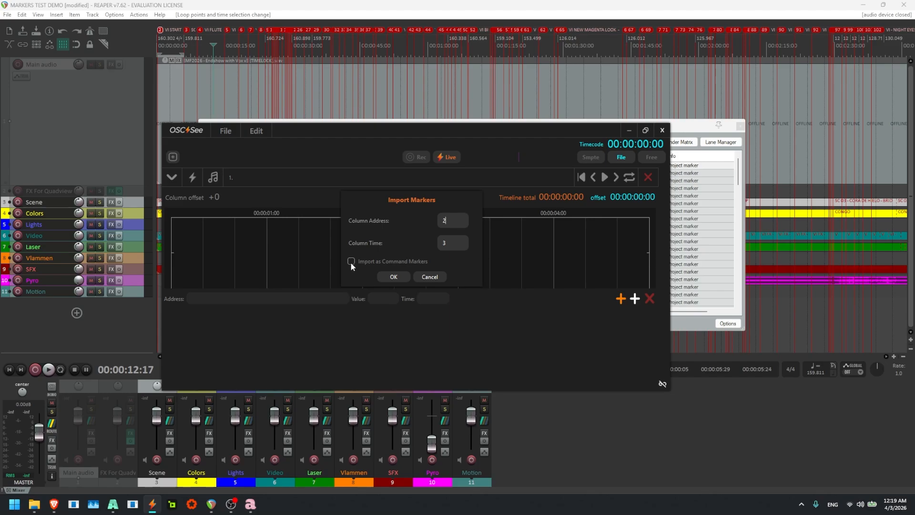
left_click(390, 276)
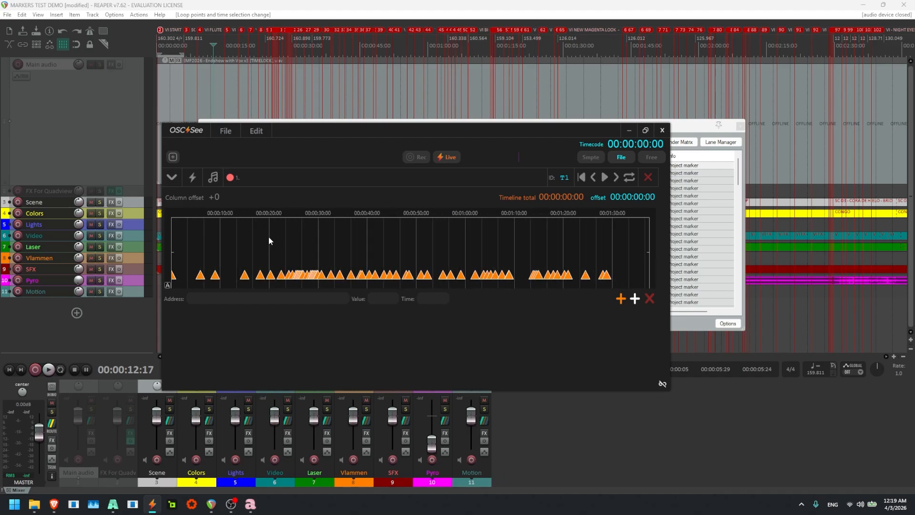
- Load the audio file EMF2026 - Endshow with Vox v3 (TIMELOCK) into the track
left_click(216, 176)
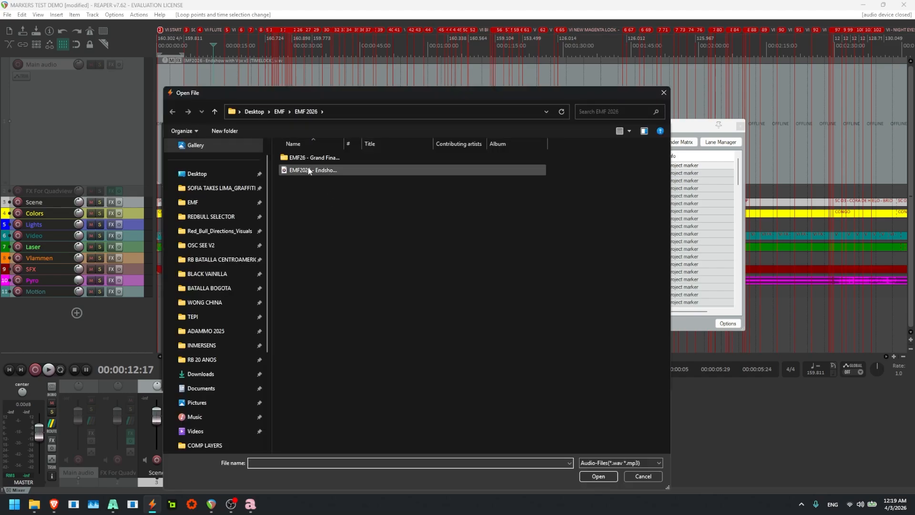
double_click(308, 170)
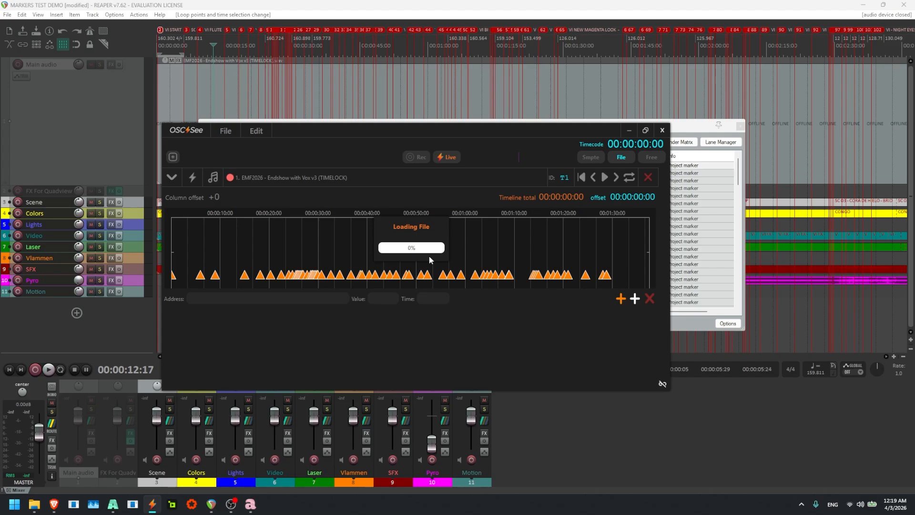
- Bring up Resolume Arena behind OSC See and place the OSC See window below the composition's clip grid
key("alt+Tab")
key("Tab")
key("Tab")
key("Tab")
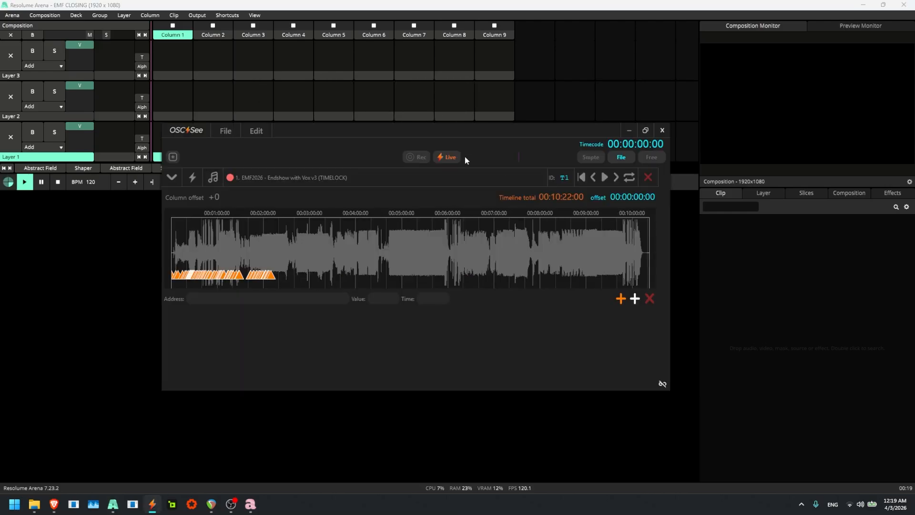
left_click_drag(447, 132, 384, 210)
scroll(160, 335, "up", 6)
left_click_drag(158, 333, 241, 318)
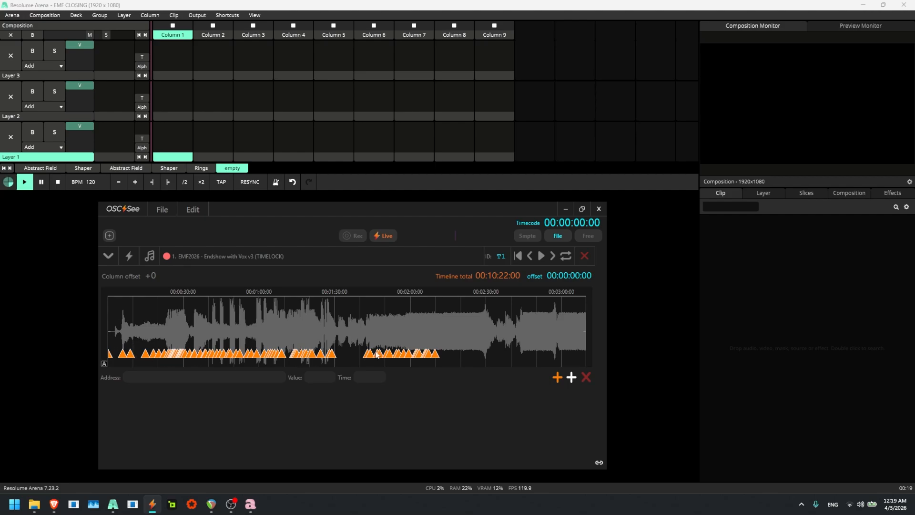
- Add a long run of new columns to the Resolume Arena composition to make room for the imported markers
left_click(294, 9)
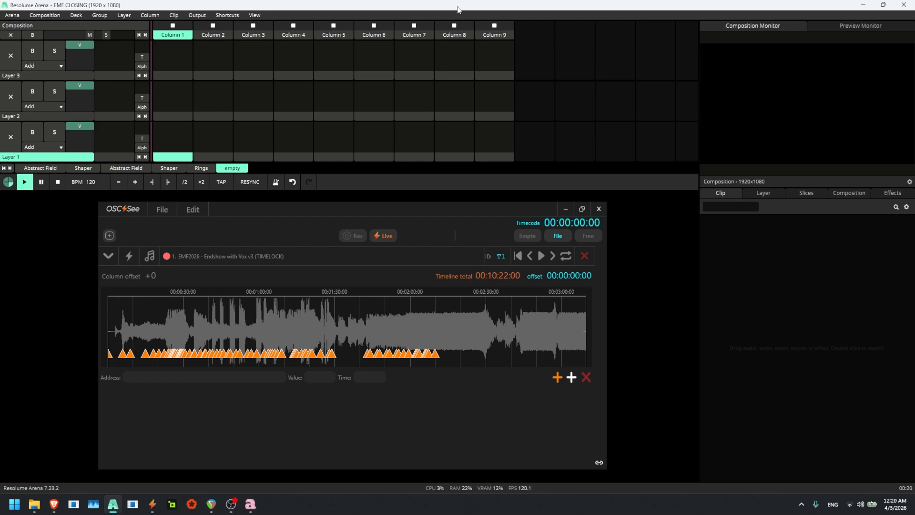
key("ctrl+k")
key("ctrl+k")
key("ctrl+k")
key("ctrl+k")
key("ctrl+k")
key("ctrl+k")
key("ctrl+k")
key("ctrl+k")
key("ctrl+k")
key("ctrl+k")
key("ctrl+k")
key("ctrl+k")
key("ctrl+k")
key("ctrl+k")
key("ctrl+k")
key("ctrl+k")
key("ctrl+k")
key("ctrl+k")
key("ctrl+k")
key("ctrl+k")
key("ctrl+k")
key("ctrl+k")
key("ctrl+k")
key("ctrl+k")
key("ctrl+k")
key("ctrl+k")
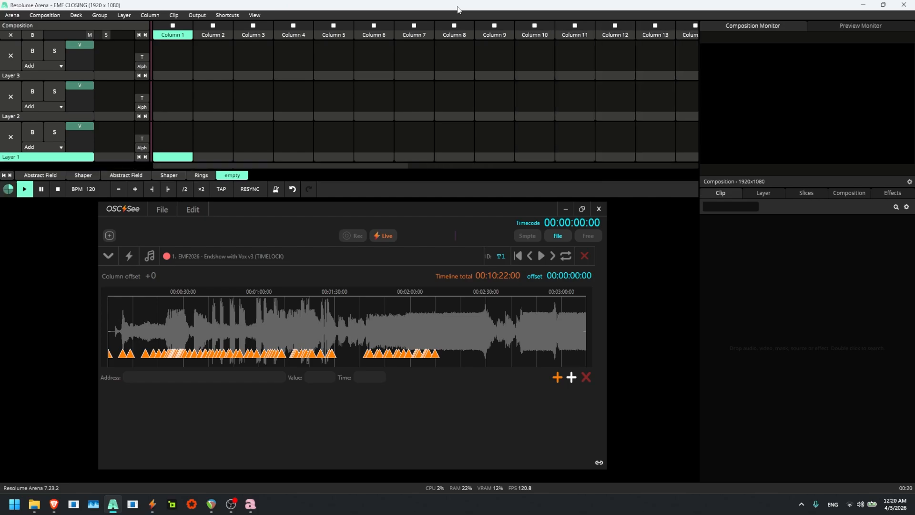
key("ctrl+k")
key("ctrl+k")
key("ctrl+k")
key("ctrl+k")
key("ctrl+k")
key("ctrl+k")
key("ctrl+k")
key("ctrl+k")
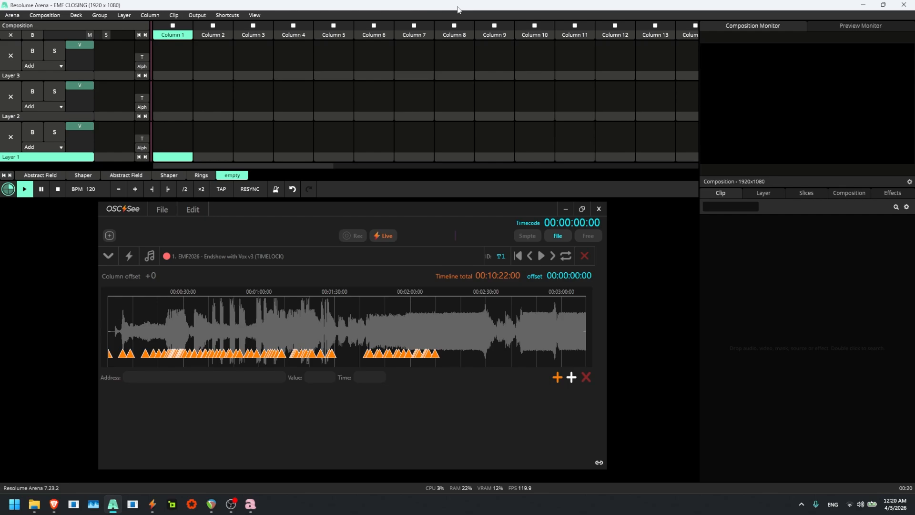
key("ctrl+k")
key("ctrl+k")
key("ctrl+k")
key("ctrl+k")
key("ctrl+k")
key("ctrl+k")
key("ctrl+k")
key("ctrl+k")
key("ctrl+k")
key("ctrl+k")
- Sync the track's cue markers to the composition columns in OSC See, handling duplicates with Use Recall and starting at column 1
left_click(299, 322)
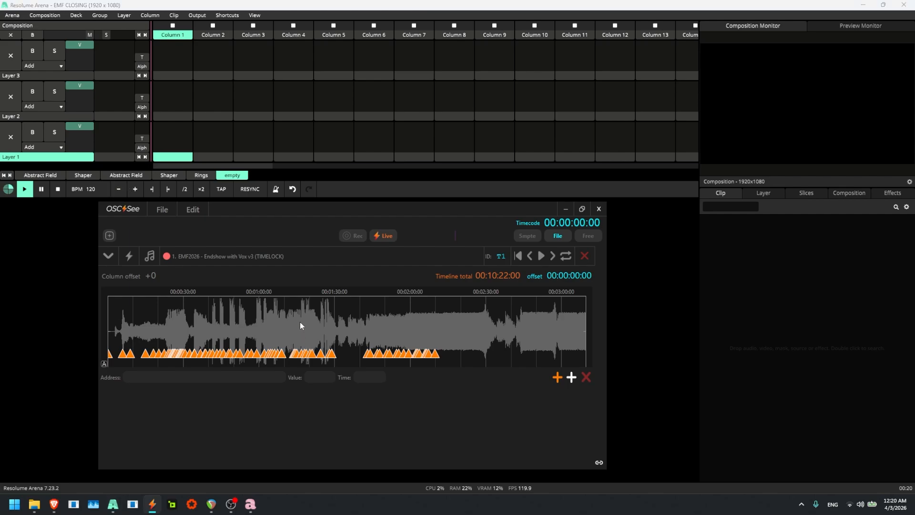
right_click(246, 314)
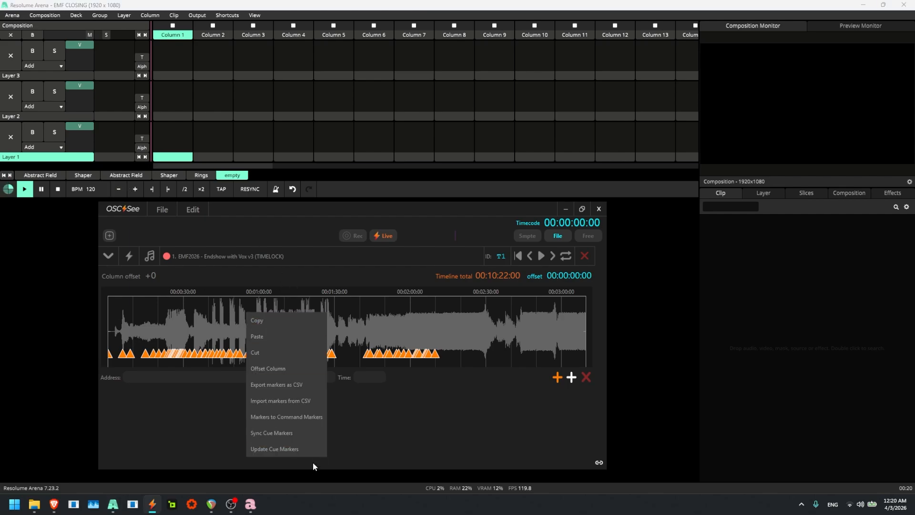
left_click(295, 434)
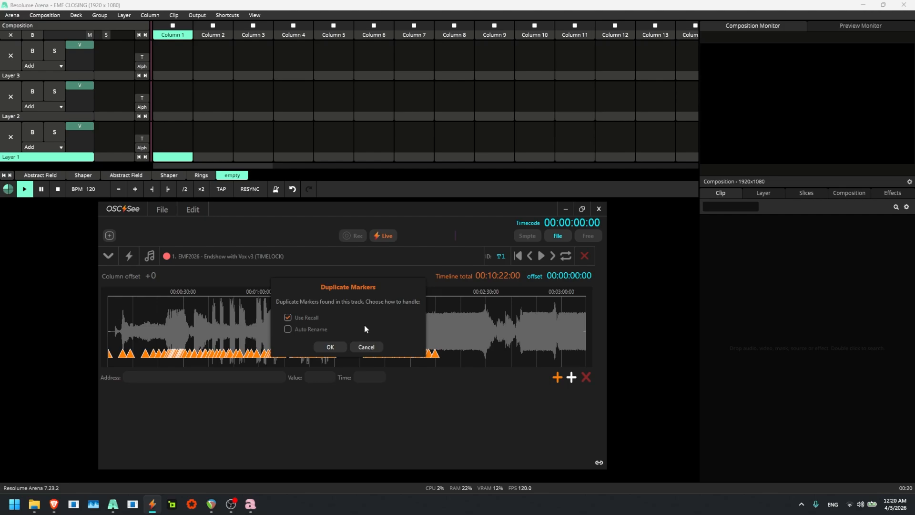
left_click(331, 348)
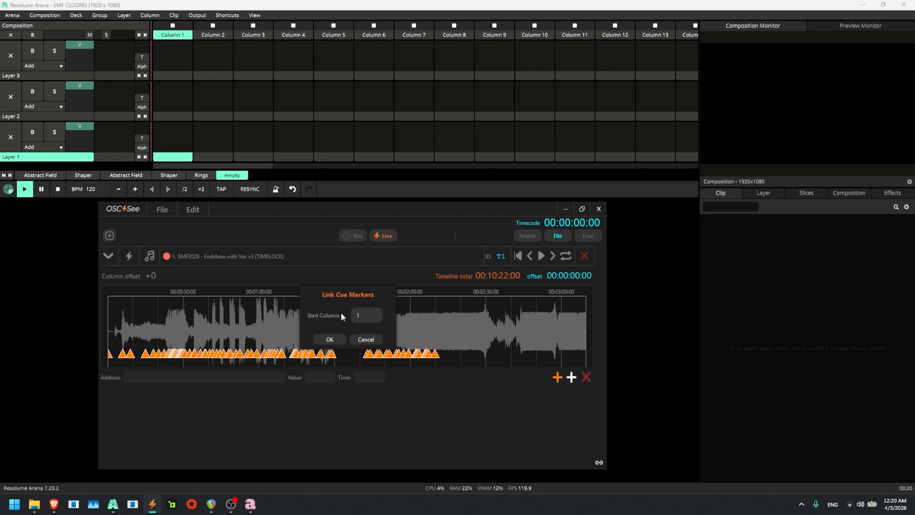
left_click(329, 340)
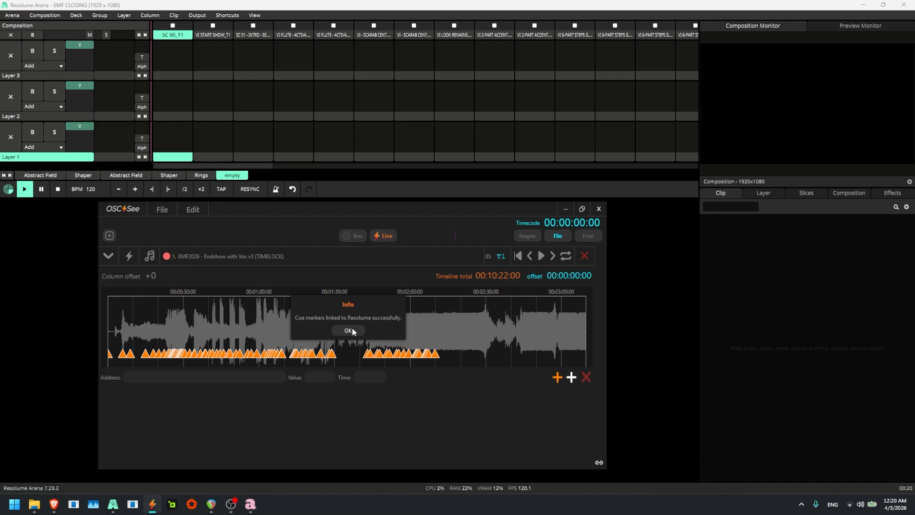
left_click(352, 330)
- Copy the layer 1 clips from the Rings deck into layer 1 of the empty deck, starting at the first column
left_click(201, 175)
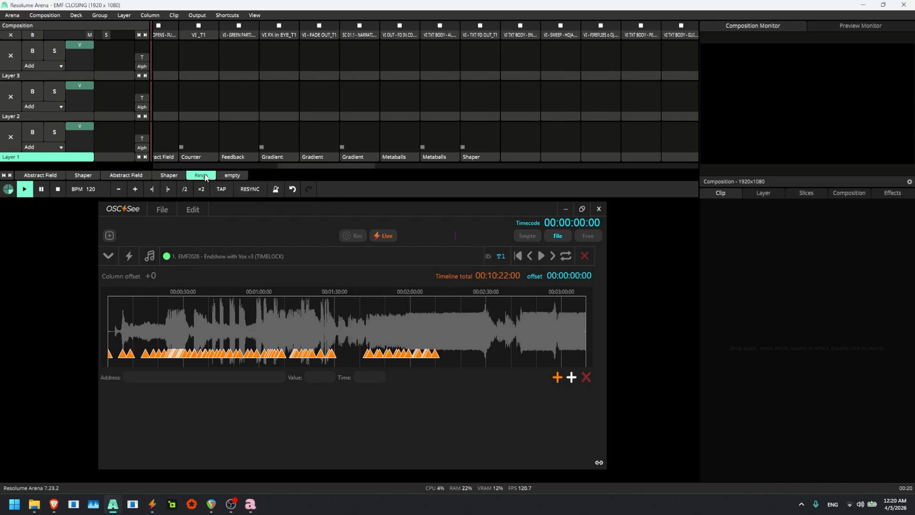
left_click(483, 158)
scroll(477, 155, "left", 5)
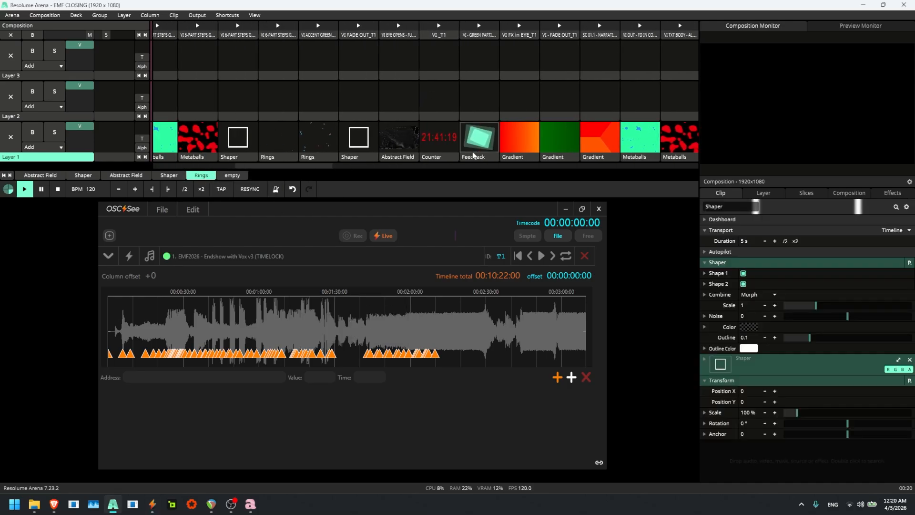
left_click(232, 175)
left_click(181, 157)
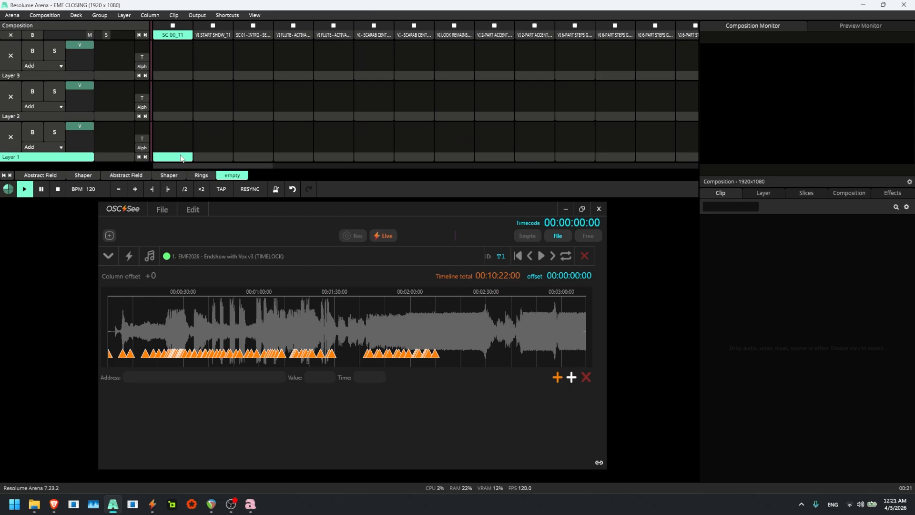
key("ctrl+v")
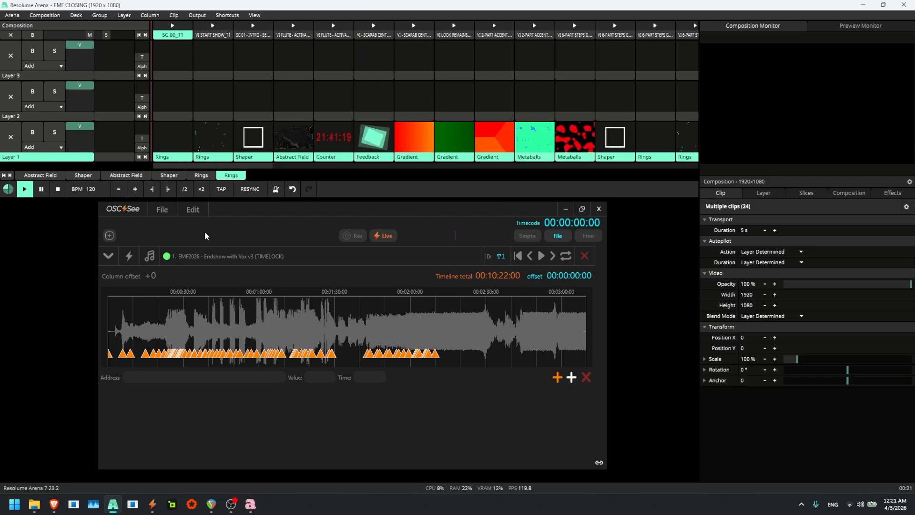
- Activate triggering for the OSC See track and play its timeline to fire the linked composition columns
left_click(252, 248)
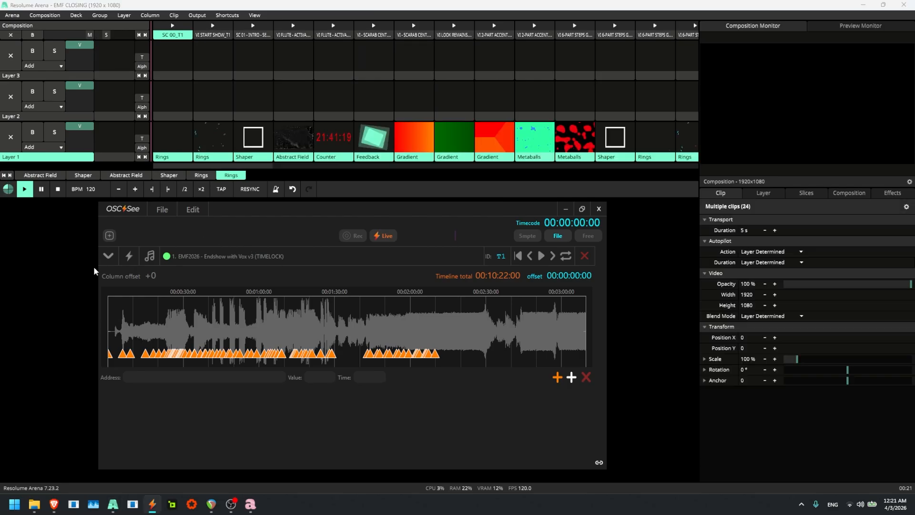
left_click(541, 256)
left_click(542, 257)
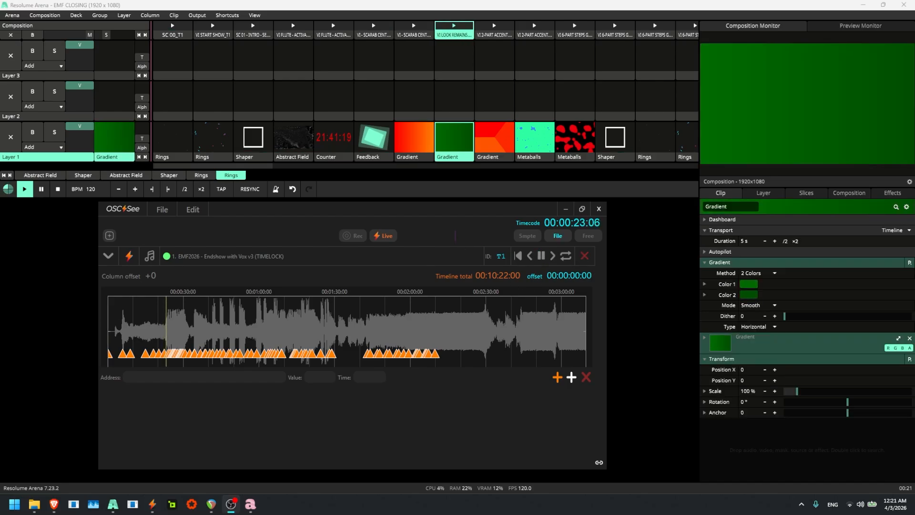